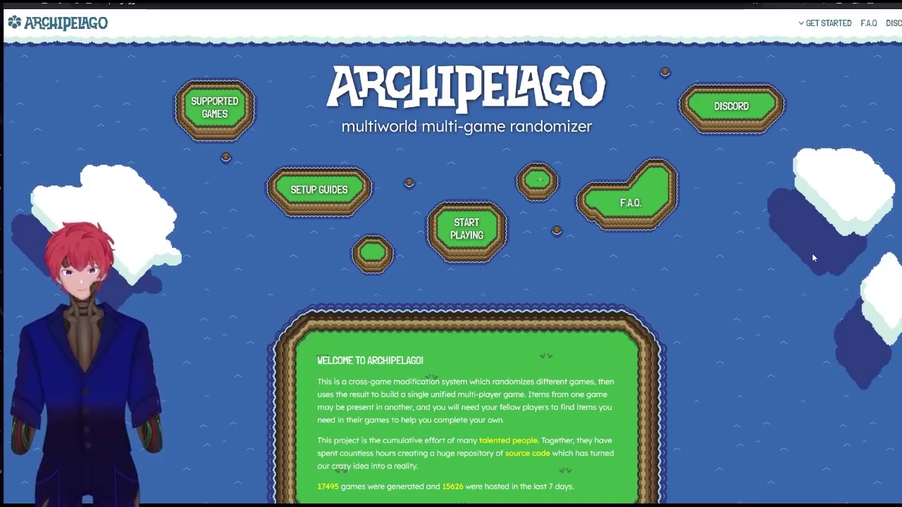
Filter the Supported Games list with 'mar' and open the Super Mario 64 EX setup guide.
{"action": "left_click", "coordinate": [227, 112]}
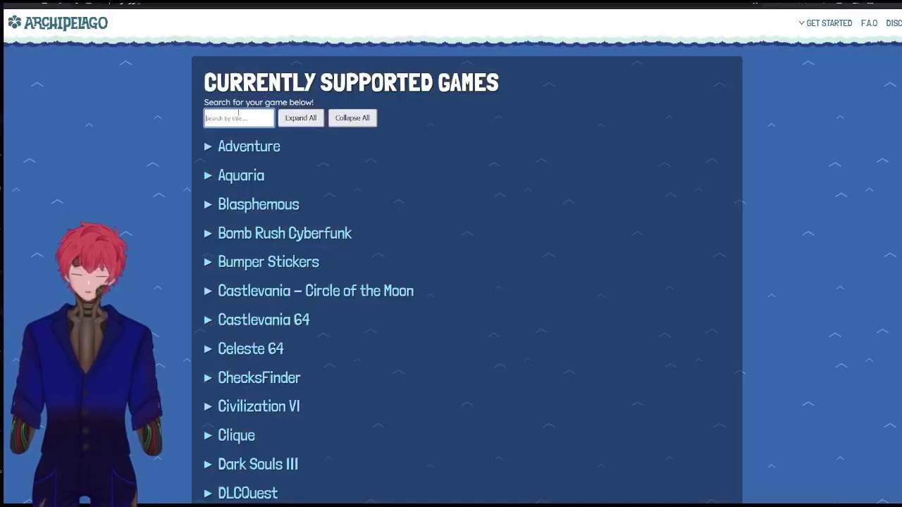
{"action": "type", "text": "mario"}
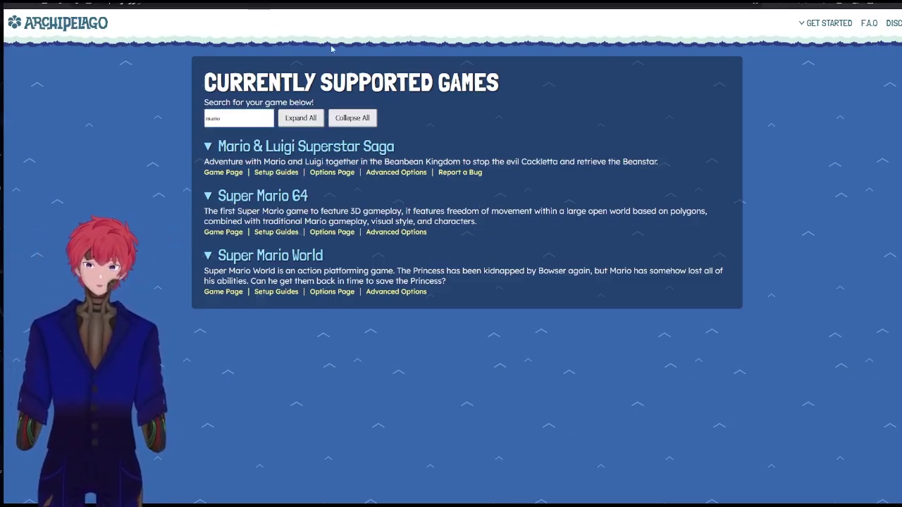
{"action": "mouse_move", "coordinate": [291, 2]}
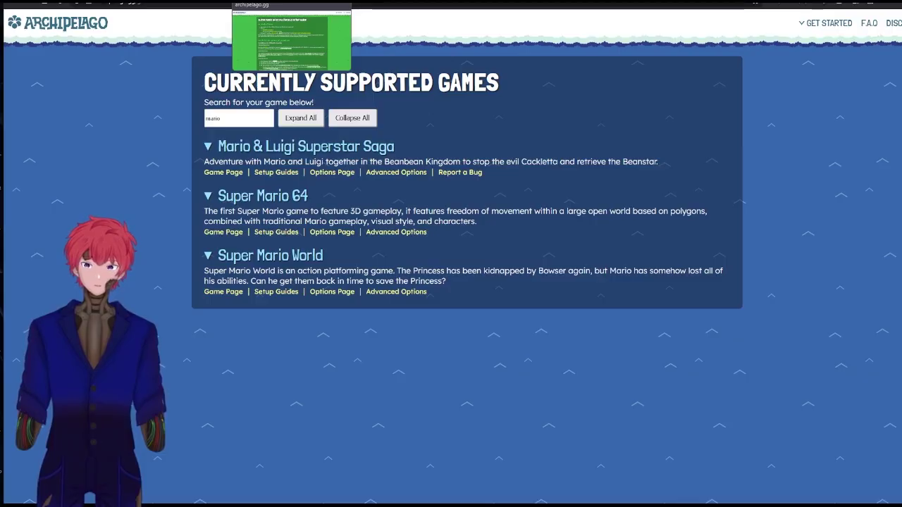
{"action": "left_click", "coordinate": [292, 39]}
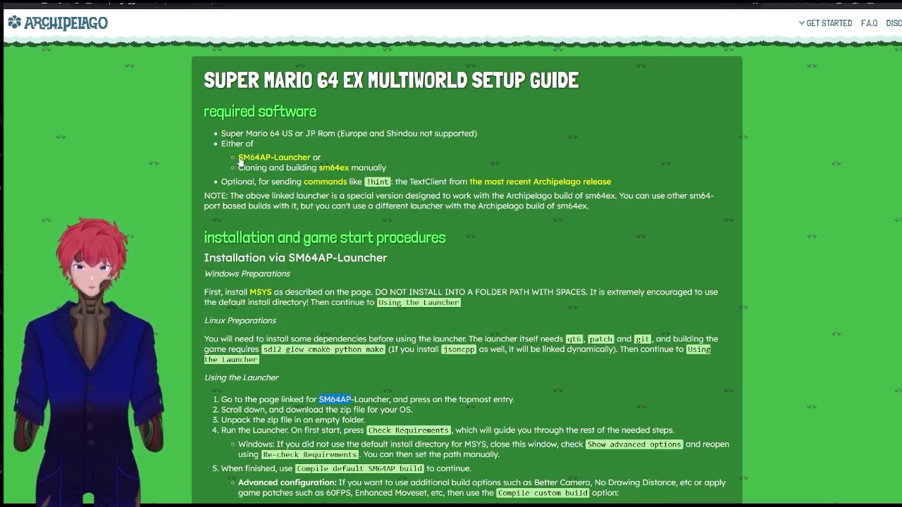
Review the guide's required software and MSYS installation steps, then go to the MSYS2 website.
{"action": "left_click", "coordinate": [386, 136]}
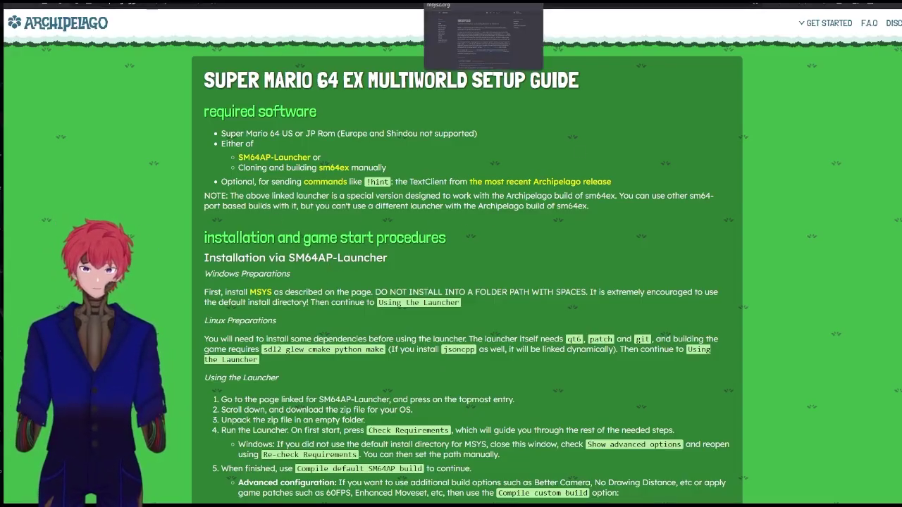
{"action": "left_click", "coordinate": [451, 2]}
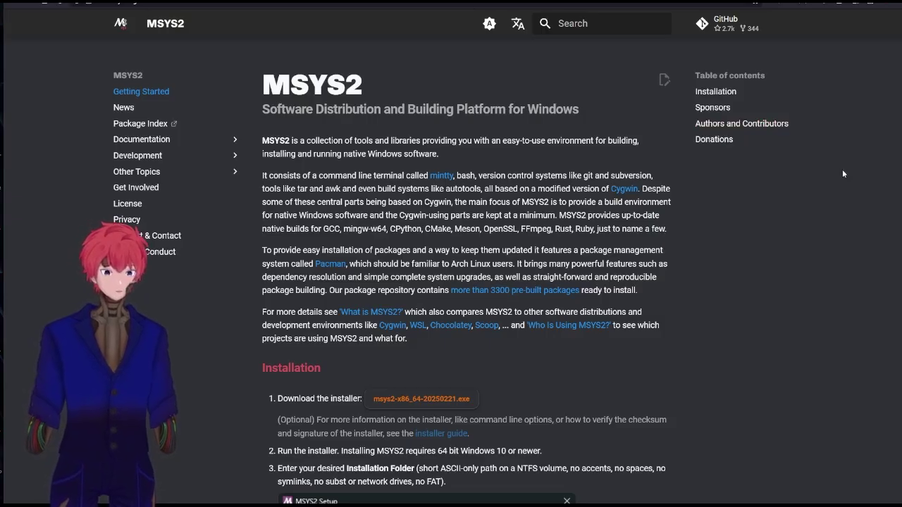
Download msys2-x86_64-20250221.exe from the Installation section and launch the installer.
{"action": "scroll", "coordinate": [458, 203], "scroll_direction": "down", "scroll_amount": 2}
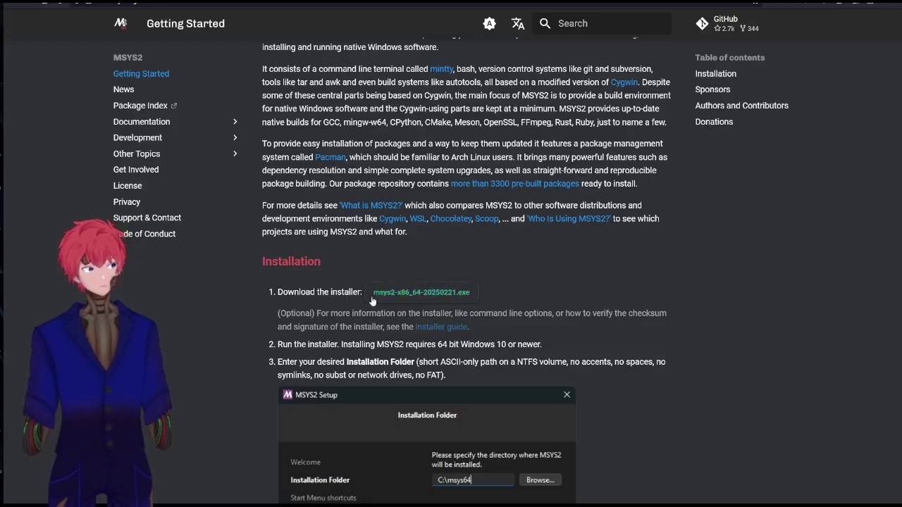
{"action": "key", "text": "ctrl+plus"}
{"action": "key", "text": "ctrl+plus"}
{"action": "key", "text": "ctrl+minus"}
{"action": "key", "text": "ctrl+minus"}
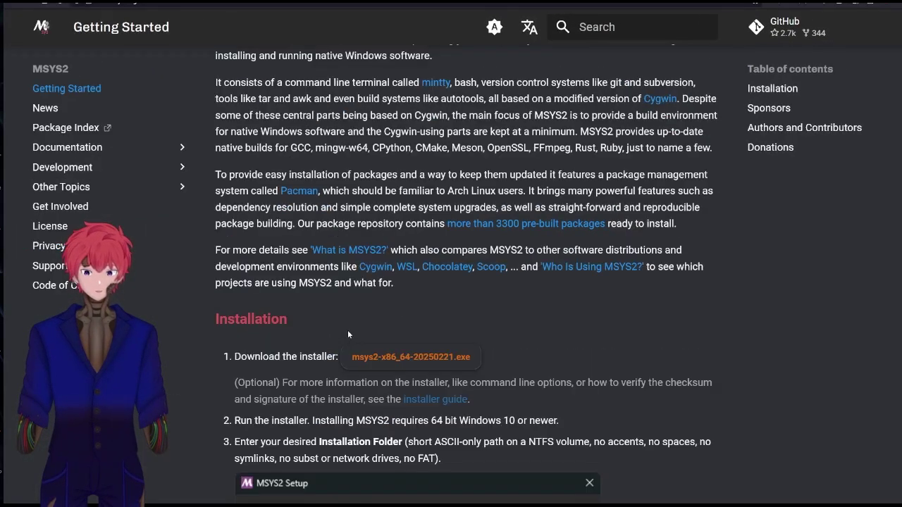
{"action": "left_click", "coordinate": [411, 357]}
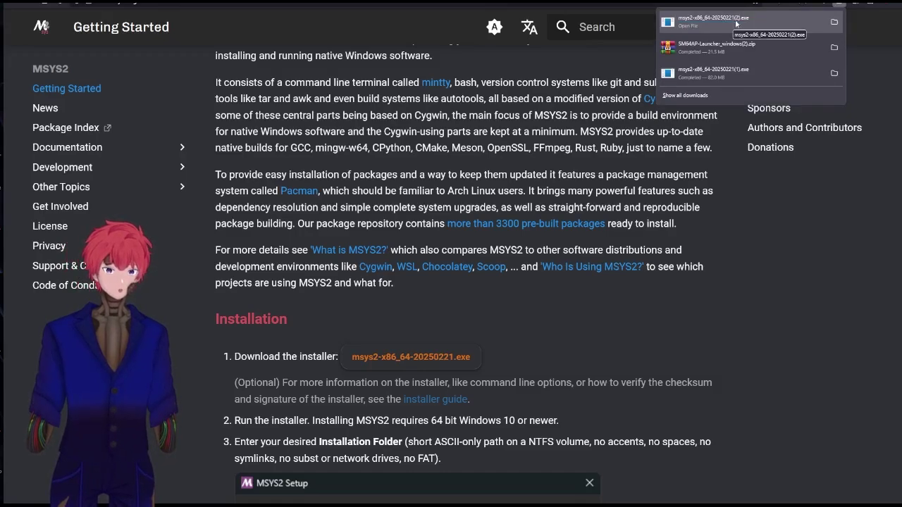
{"action": "left_click", "coordinate": [736, 23]}
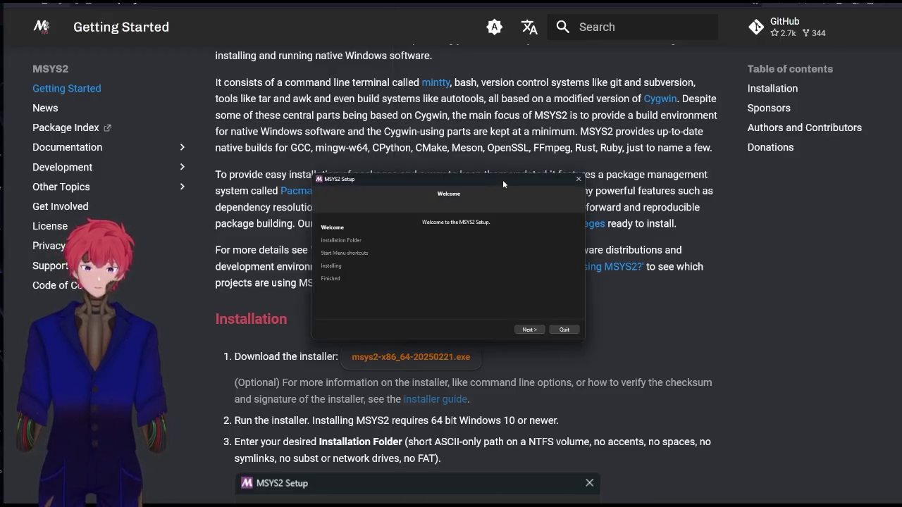
{"action": "left_click_drag", "start_coordinate": [502, 180], "coordinate": [525, 179]}
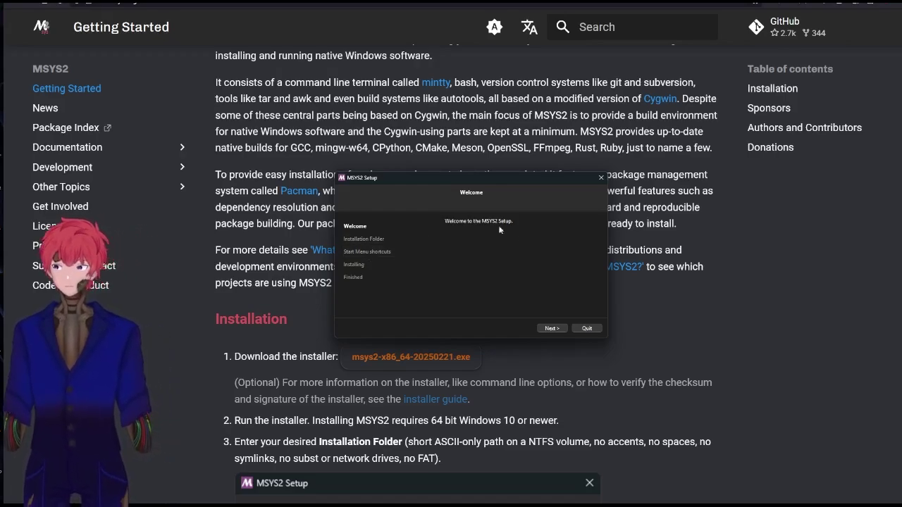
Continue past the MSYS2 Setup welcome, close it after the error, and return to the Archipelago guide.
{"action": "left_click", "coordinate": [548, 327]}
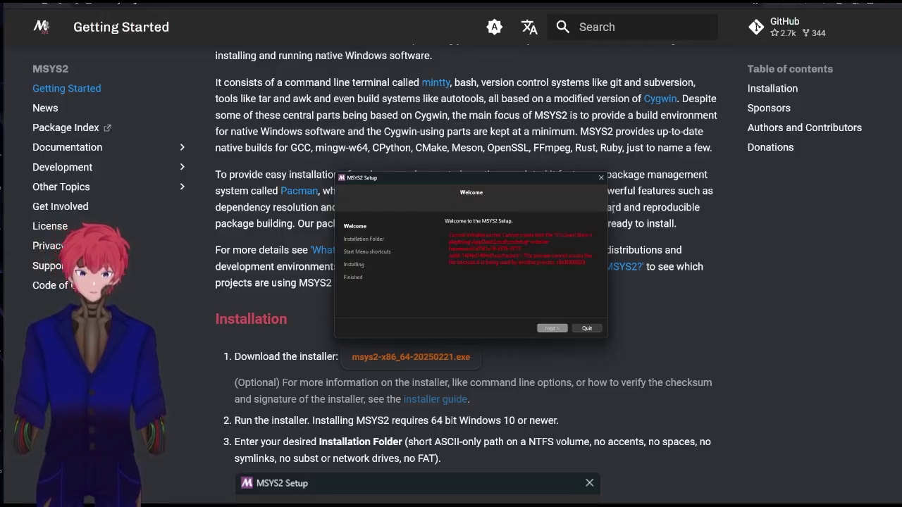
{"action": "left_click", "coordinate": [601, 177]}
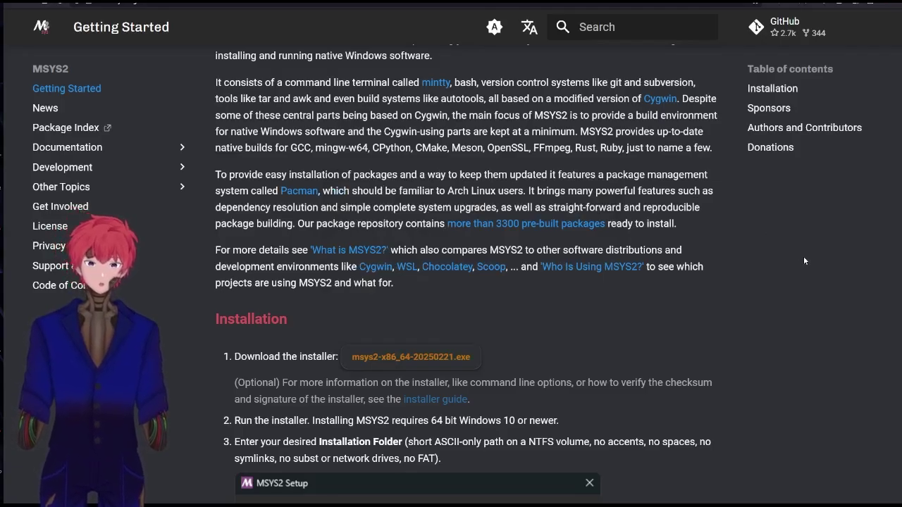
{"action": "key", "text": "ctrl+Tab"}
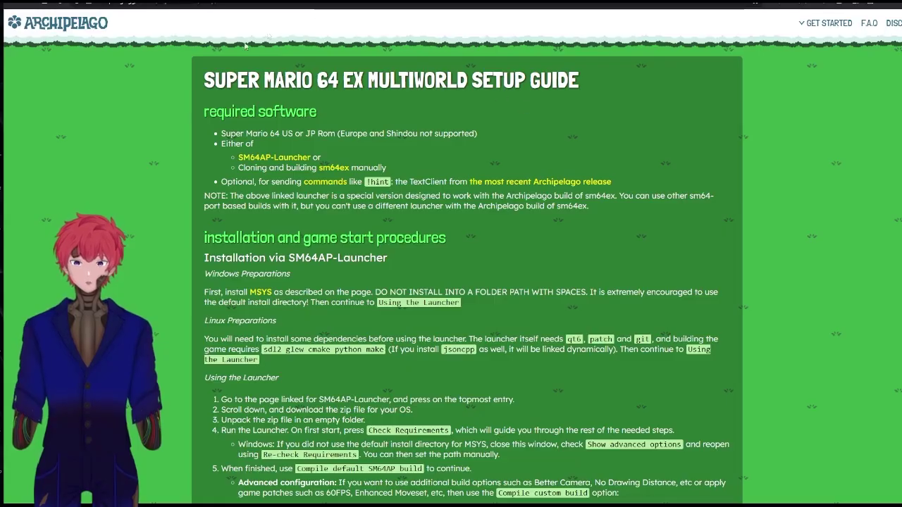
Download SM64AP-Launcher_windows.zip (21.5 MB) from the latest SM64AP-Launcher GitHub release.
{"action": "left_click", "coordinate": [276, 159]}
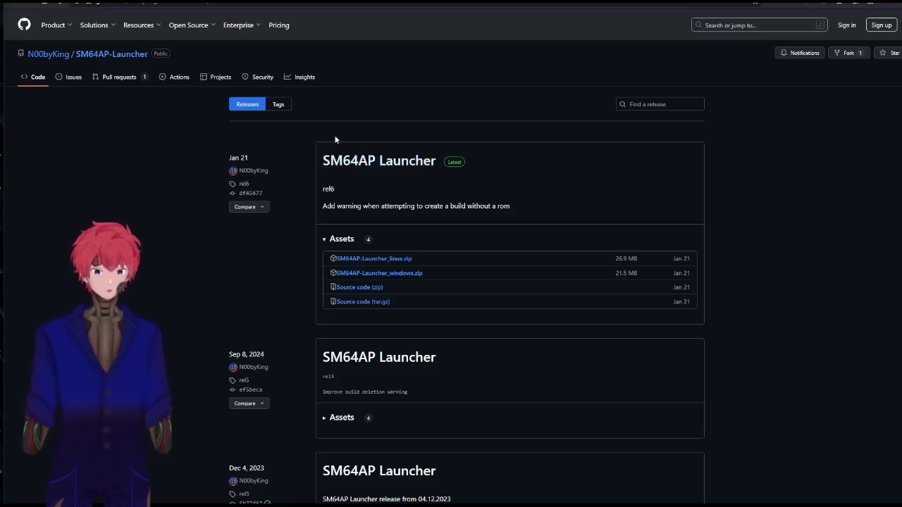
{"action": "left_click_drag", "start_coordinate": [444, 274], "coordinate": [309, 272]}
{"action": "left_click", "coordinate": [377, 276]}
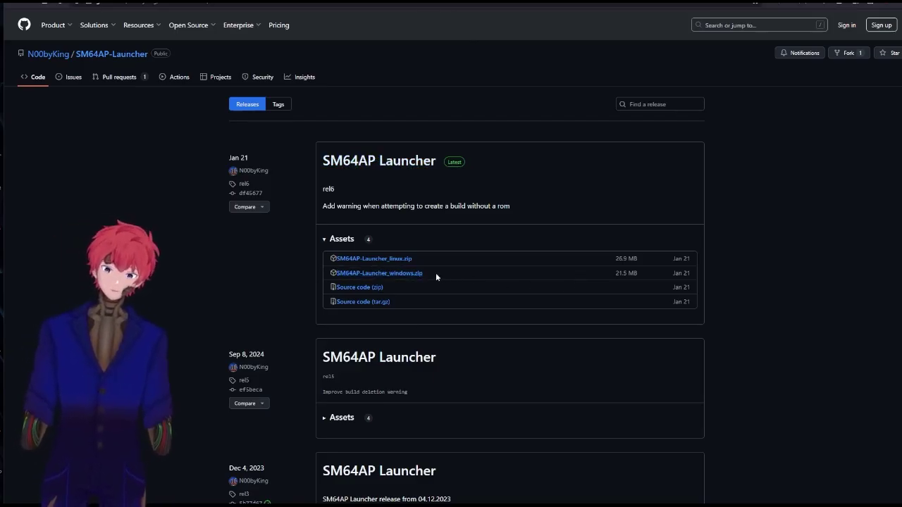
{"action": "left_click", "coordinate": [838, 3]}
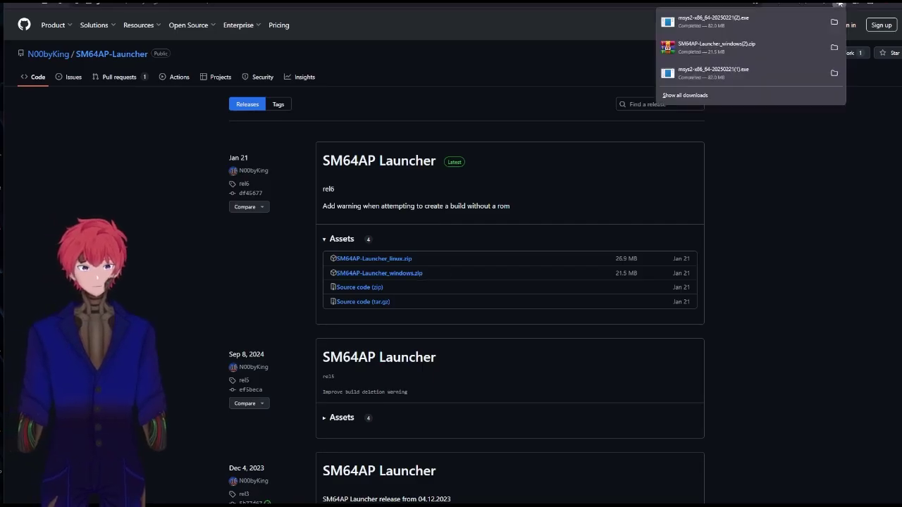
Open SM64AP-Launcher_windows(2).zip in WinRAR, showing its 9 folders and 8 files.
{"action": "left_click", "coordinate": [759, 44]}
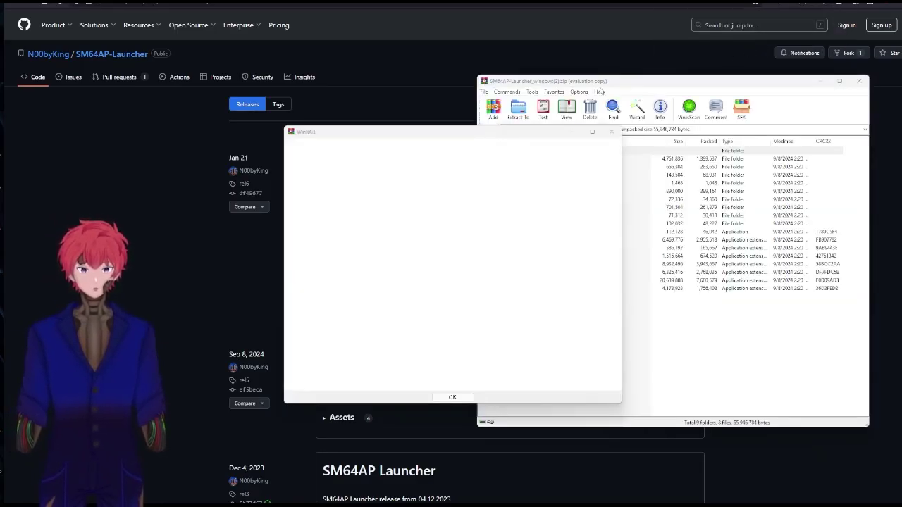
{"action": "left_click", "coordinate": [609, 134]}
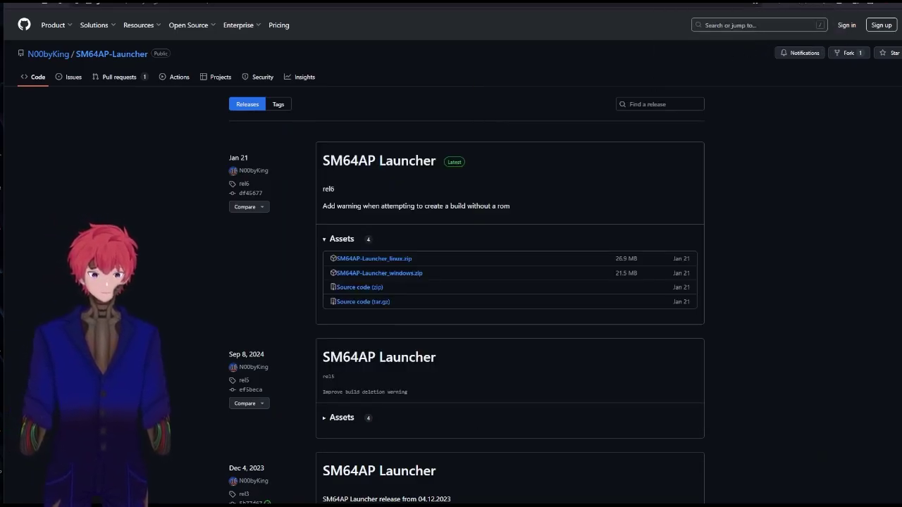
{"action": "left_click", "coordinate": [460, 490]}
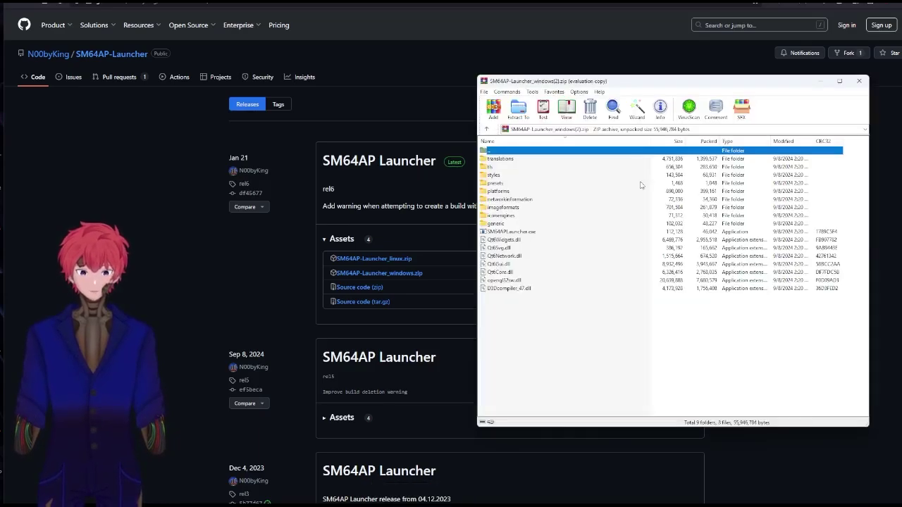
{"action": "left_click_drag", "start_coordinate": [634, 81], "coordinate": [670, 71]}
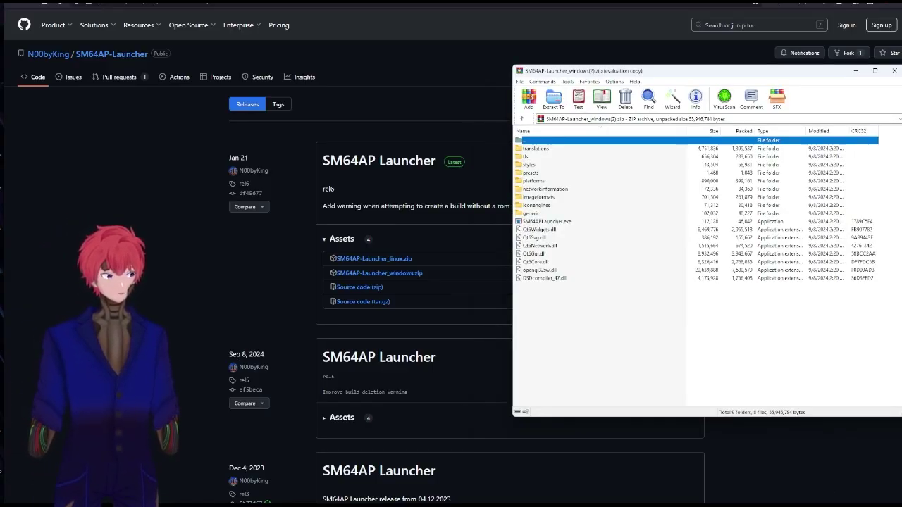
{"action": "key", "text": "alt+Tab"}
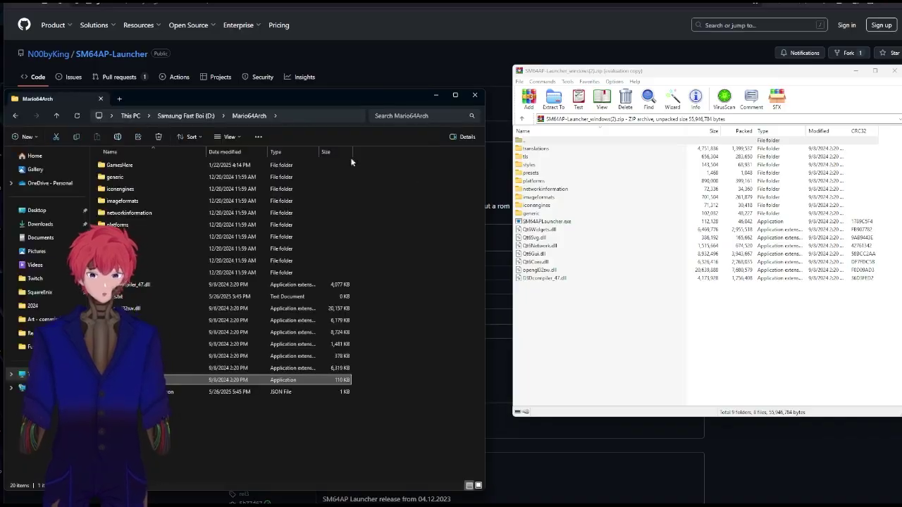
Open the D:\Mario64Arch folder in File Explorer.
{"action": "left_click_drag", "start_coordinate": [284, 97], "coordinate": [278, 93]}
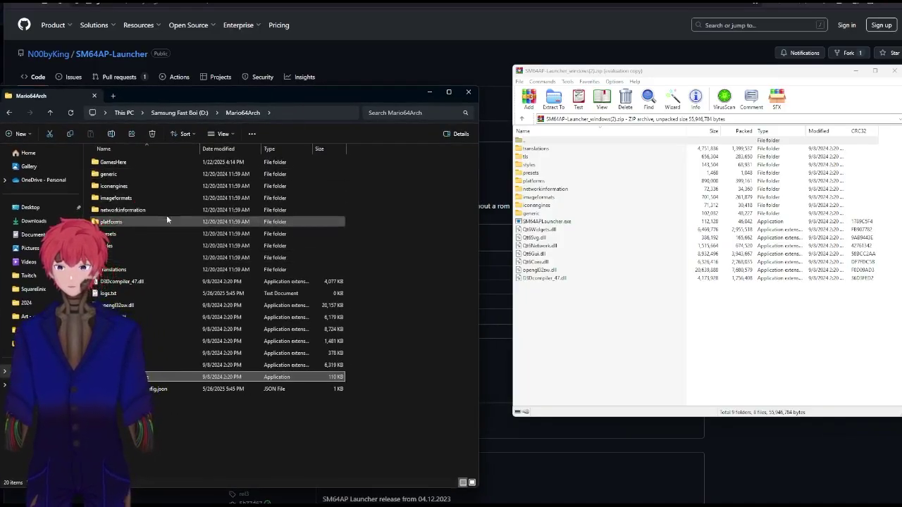
{"action": "left_click", "coordinate": [189, 113]}
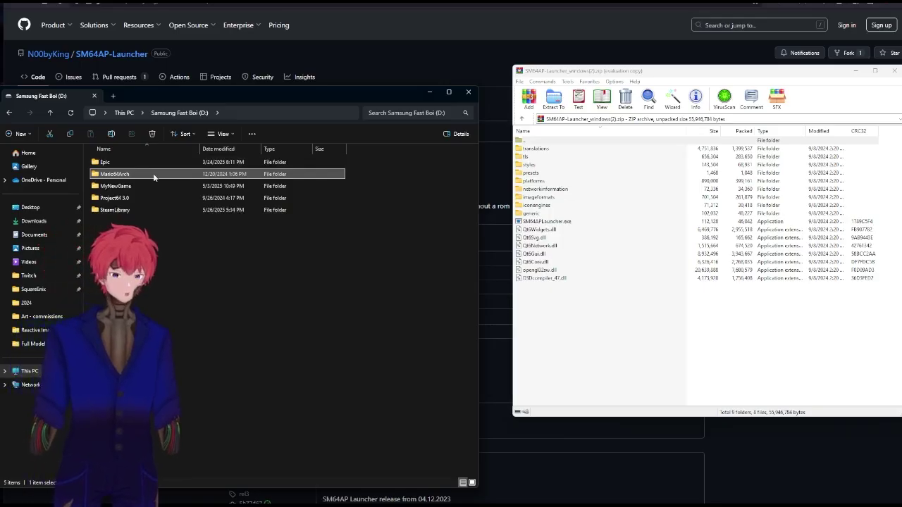
{"action": "left_click", "coordinate": [256, 266]}
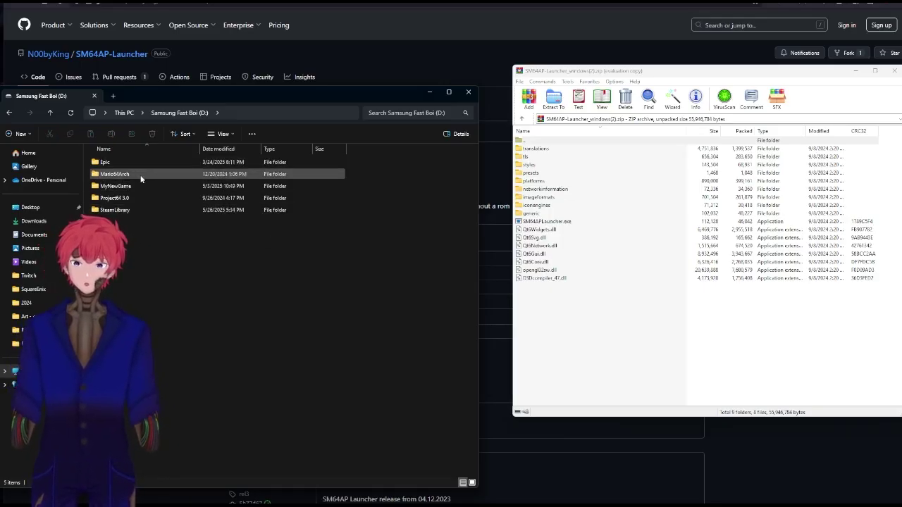
{"action": "mouse_move", "coordinate": [141, 176]}
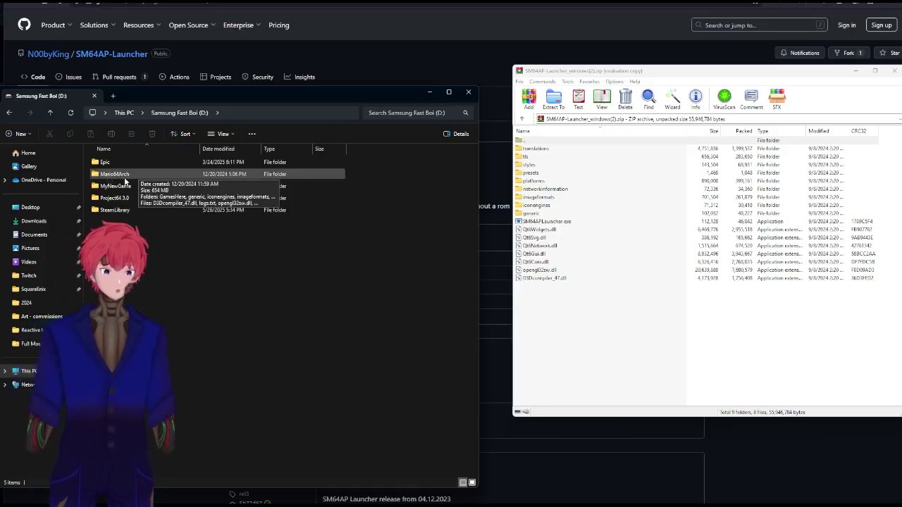
{"action": "double_click", "coordinate": [124, 174]}
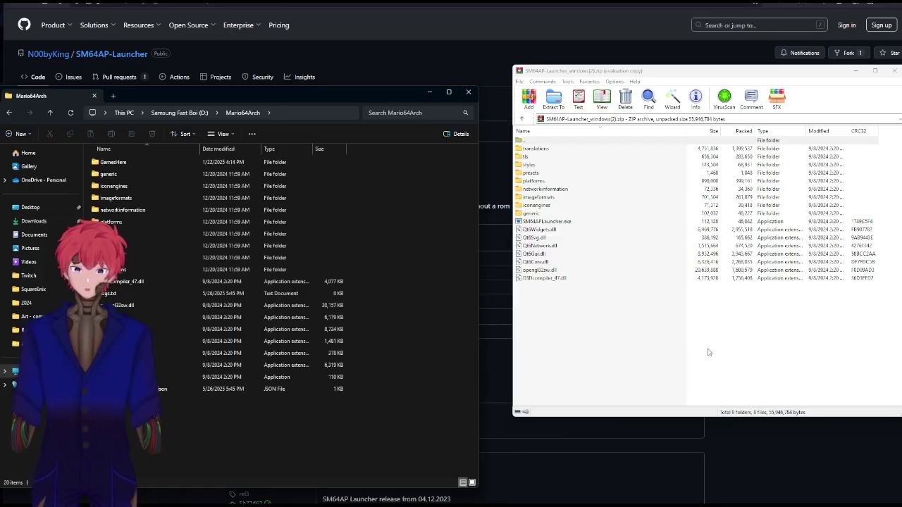
Drag all archive entries into Mario64Arch, replacing existing files, for 20 items total.
{"action": "left_click", "coordinate": [599, 329]}
{"action": "left_click_drag", "start_coordinate": [598, 330], "coordinate": [579, 154]}
{"action": "left_click_drag", "start_coordinate": [231, 211], "coordinate": [186, 298]}
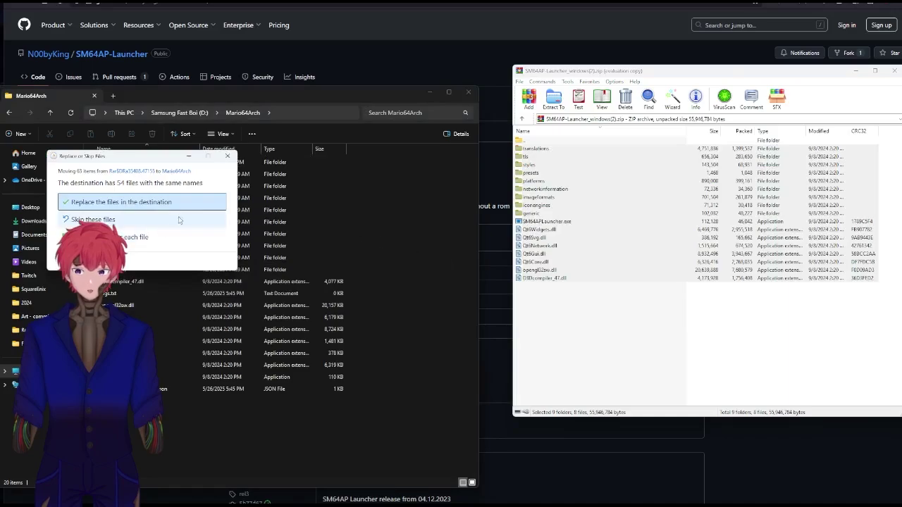
{"action": "left_click", "coordinate": [98, 219]}
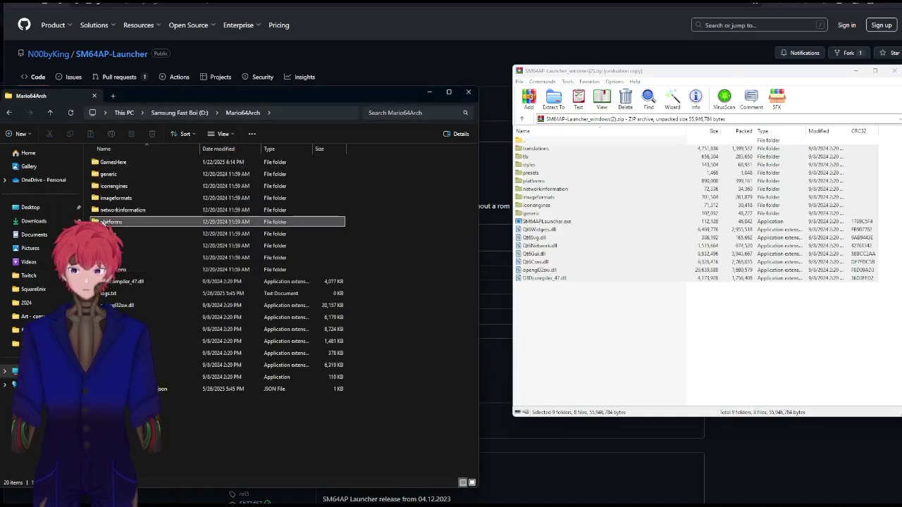
{"action": "left_click", "coordinate": [319, 443]}
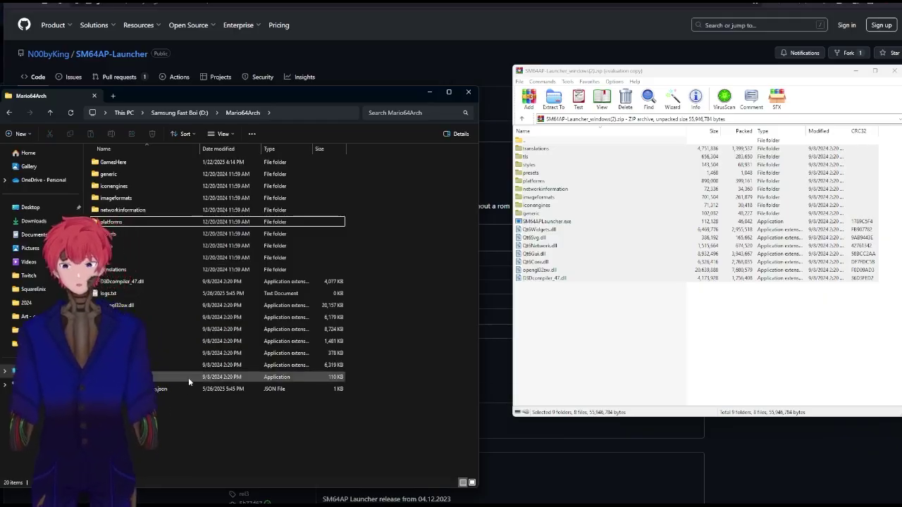
{"action": "left_click_drag", "start_coordinate": [282, 95], "coordinate": [482, 64]}
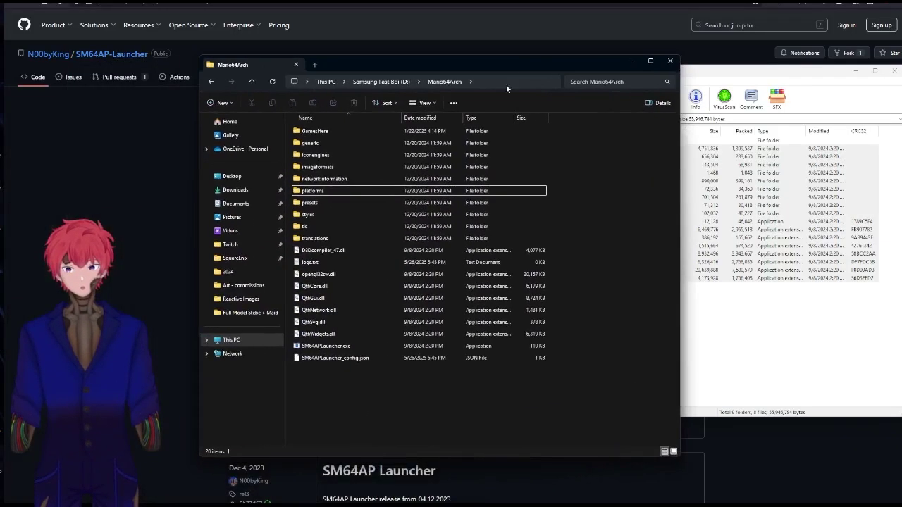
Launch SM64APLauncher.exe from Mario64Arch and bring up its Requirements and Debugging window.
{"action": "double_click", "coordinate": [355, 350]}
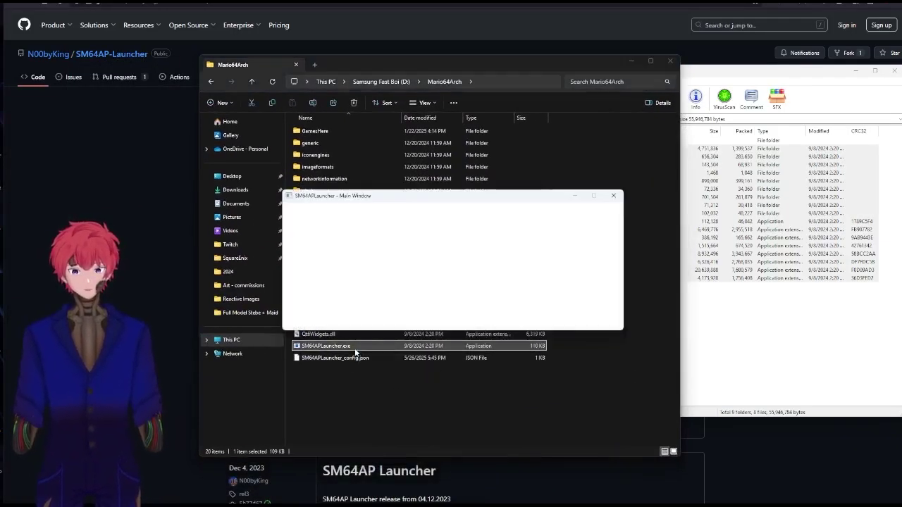
{"action": "left_click_drag", "start_coordinate": [559, 196], "coordinate": [609, 161]}
{"action": "left_click", "coordinate": [615, 63]}
{"action": "left_click", "coordinate": [632, 61]}
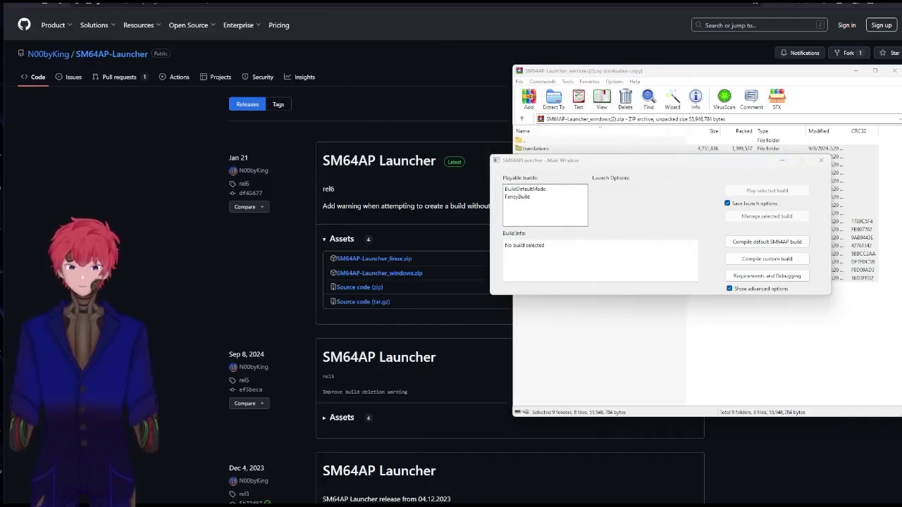
{"action": "left_click_drag", "start_coordinate": [659, 161], "coordinate": [620, 164]}
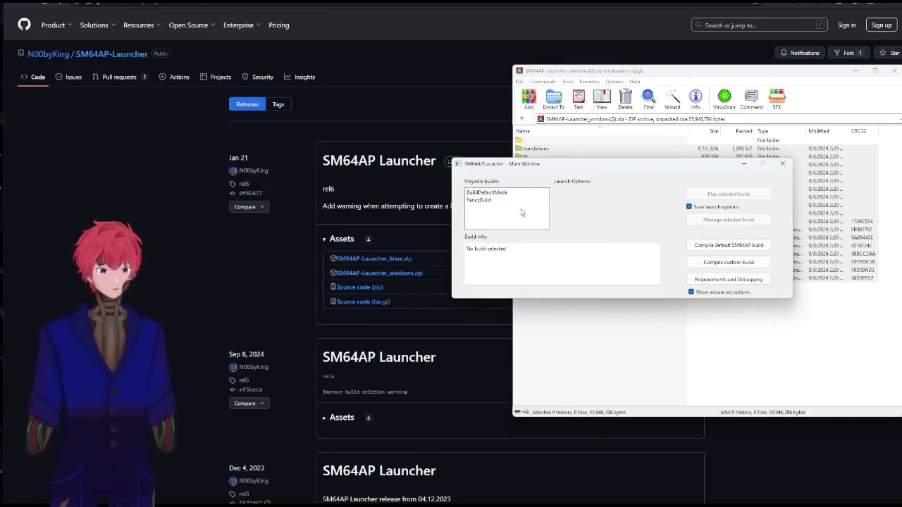
{"action": "left_click_drag", "start_coordinate": [642, 165], "coordinate": [535, 180]}
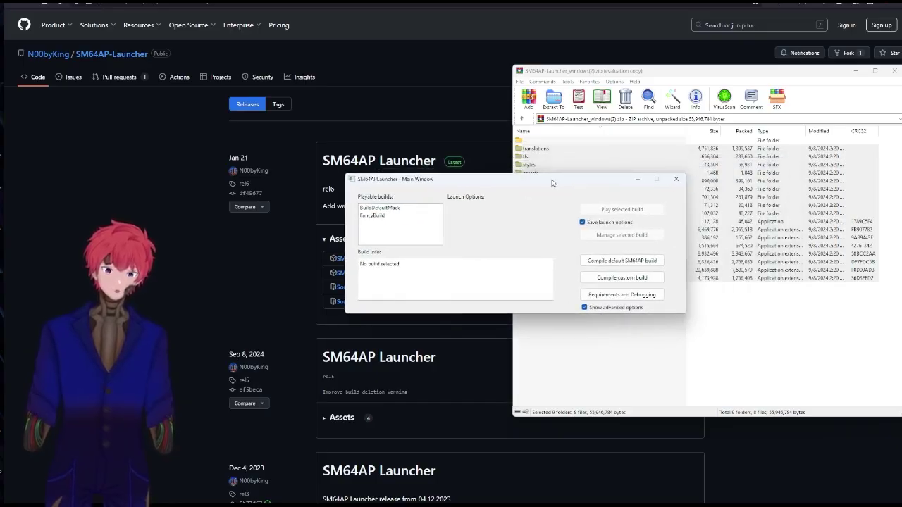
{"action": "left_click", "coordinate": [611, 296]}
Use Register SM64 Rom to bring up the Select ROM picker on the Mario64Arch folder.
{"action": "left_click_drag", "start_coordinate": [530, 134], "coordinate": [643, 131]}
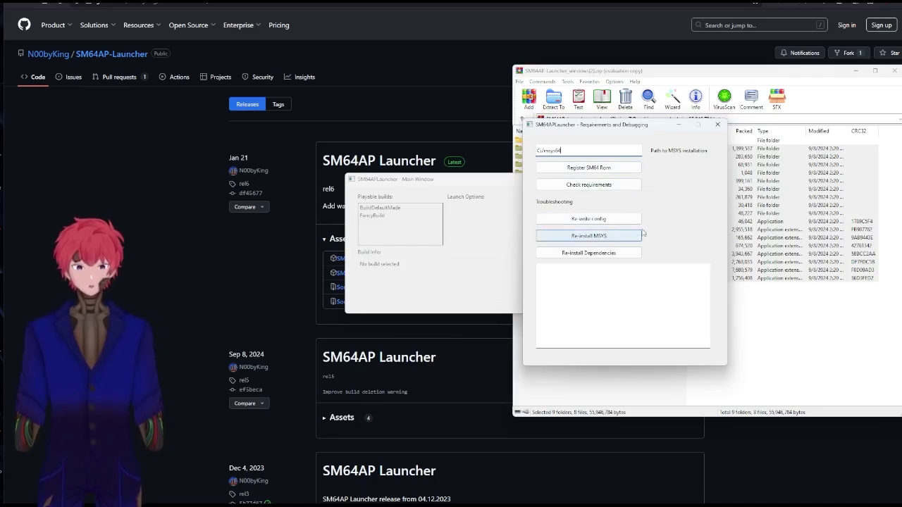
{"action": "left_click", "coordinate": [619, 172]}
{"action": "left_click_drag", "start_coordinate": [740, 141], "coordinate": [442, 165]}
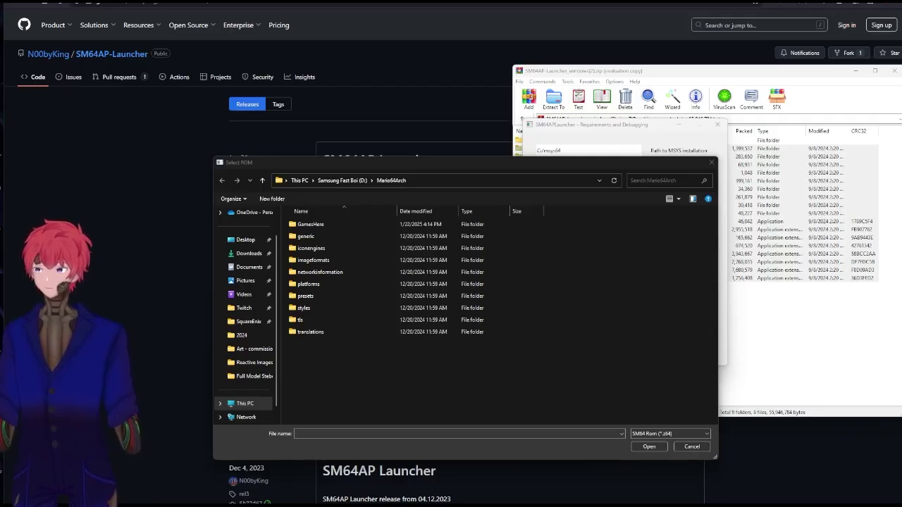
Register Super Mario 64 (USA).z64 from the Mario 64 folder as the US ROM, then check requirements.
{"action": "left_click", "coordinate": [423, 182]}
{"action": "key", "text": "ctrl+v"}
{"action": "key", "text": "Return"}
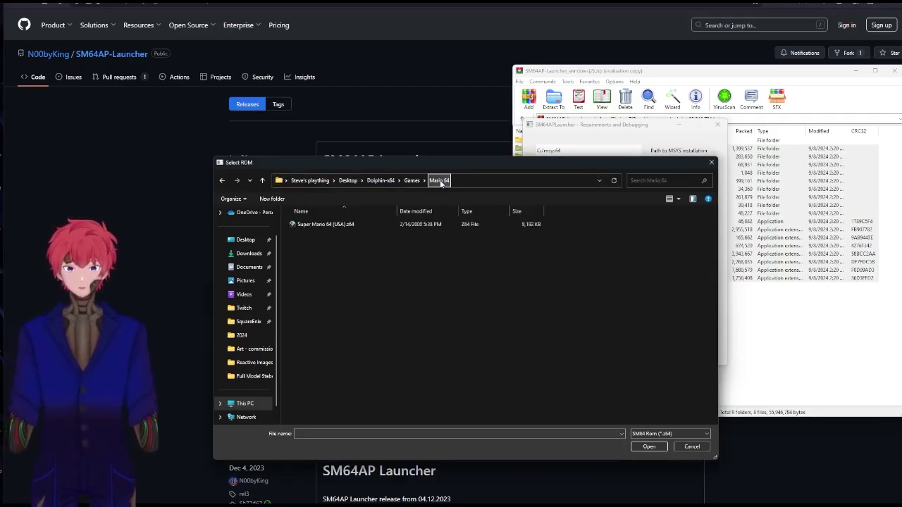
{"action": "left_click", "coordinate": [344, 225]}
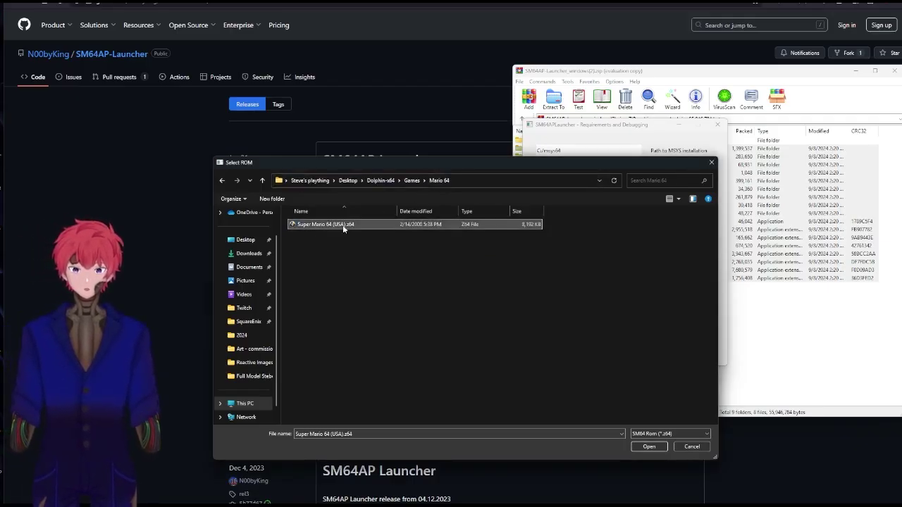
{"action": "left_click", "coordinate": [649, 447]}
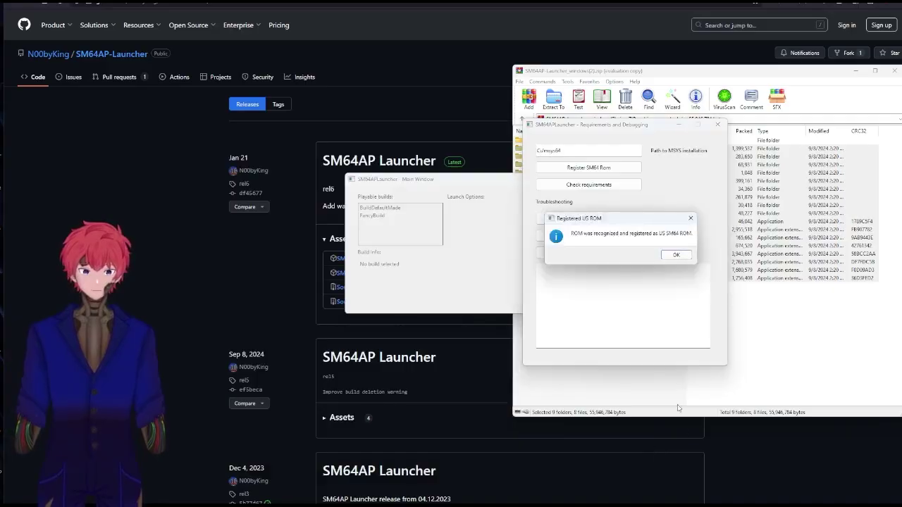
{"action": "left_click", "coordinate": [677, 256]}
{"action": "left_click", "coordinate": [613, 189]}
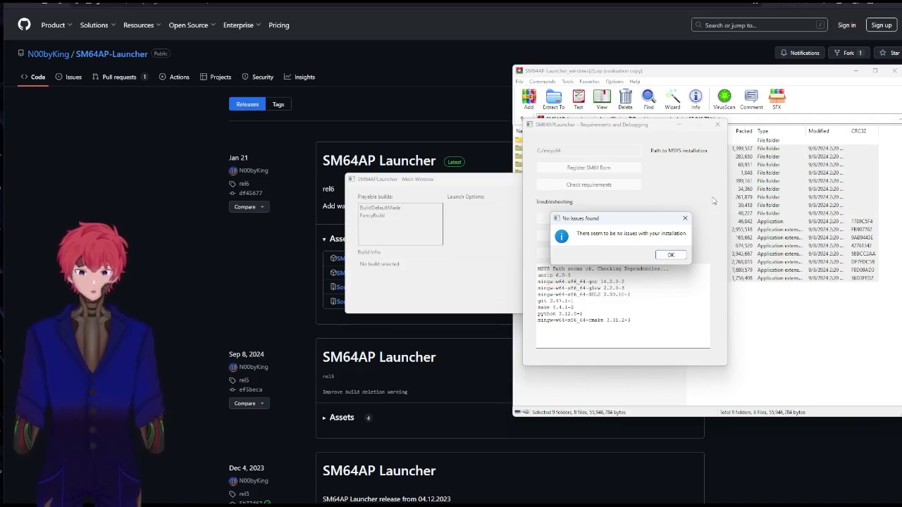
Dismiss the 'No issues found' message and start reinstalling the MSYS dependencies.
{"action": "left_click", "coordinate": [683, 255]}
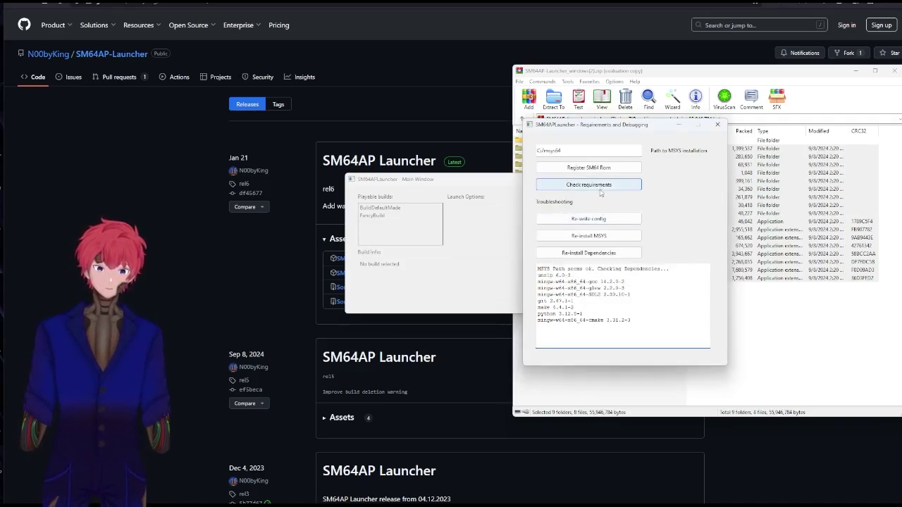
{"action": "left_click", "coordinate": [621, 256]}
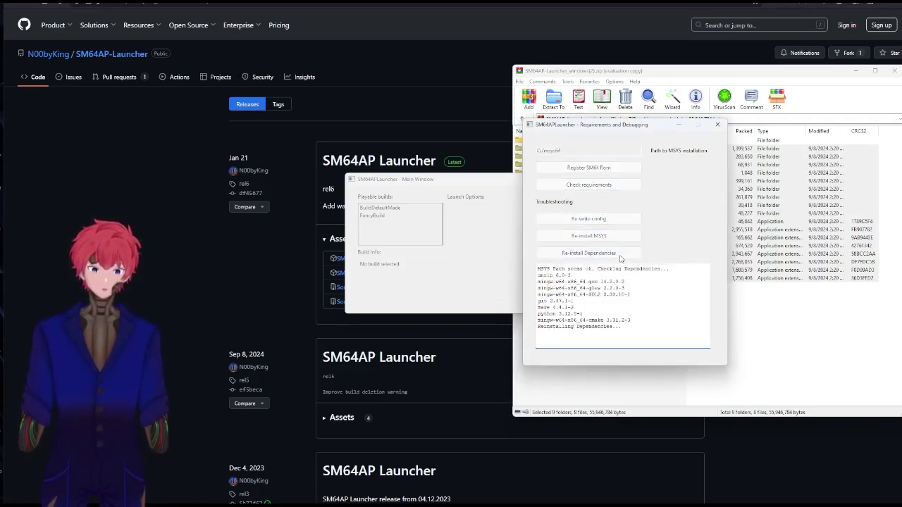